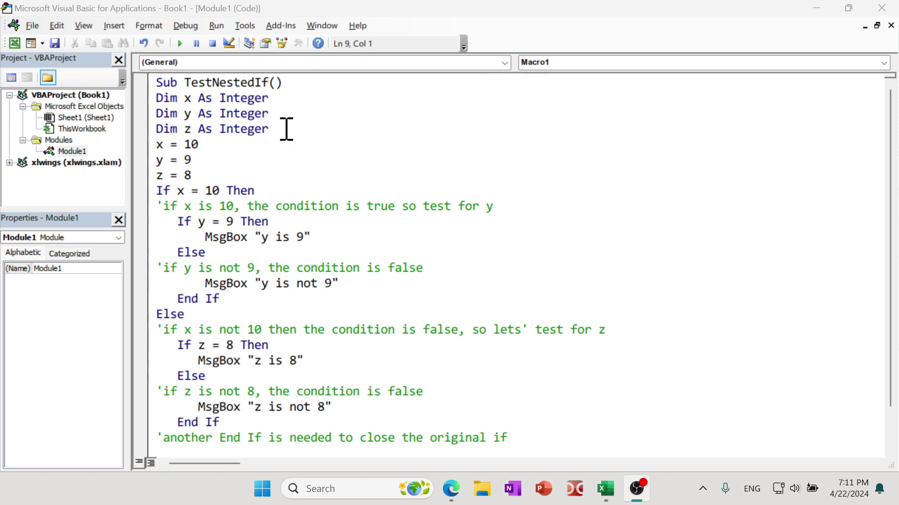
Comment the Dim x line with an apostrophe, undo it, then check the workbook and return.
{"action": "left_click_drag", "start_coordinate": [279, 129], "coordinate": [141, 98]}
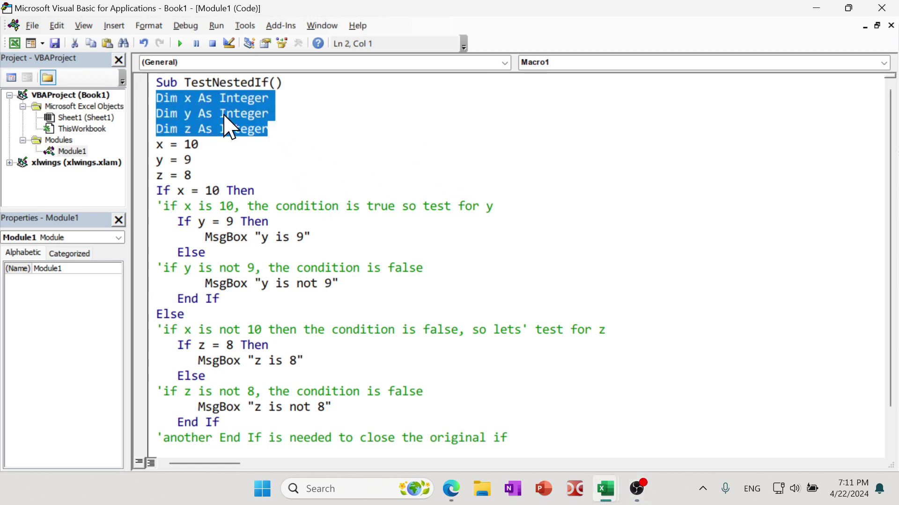
{"action": "left_click", "coordinate": [161, 99]}
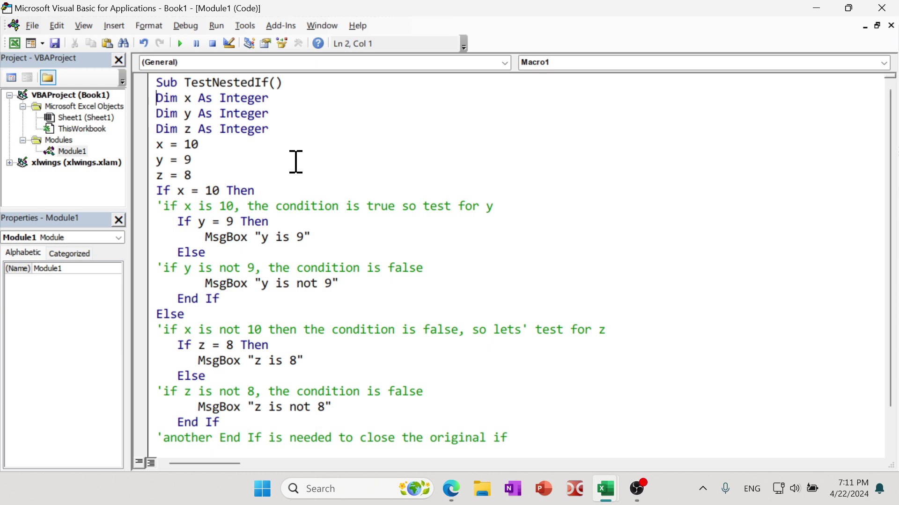
{"action": "type", "text": "'"}
{"action": "key", "text": "Down"}
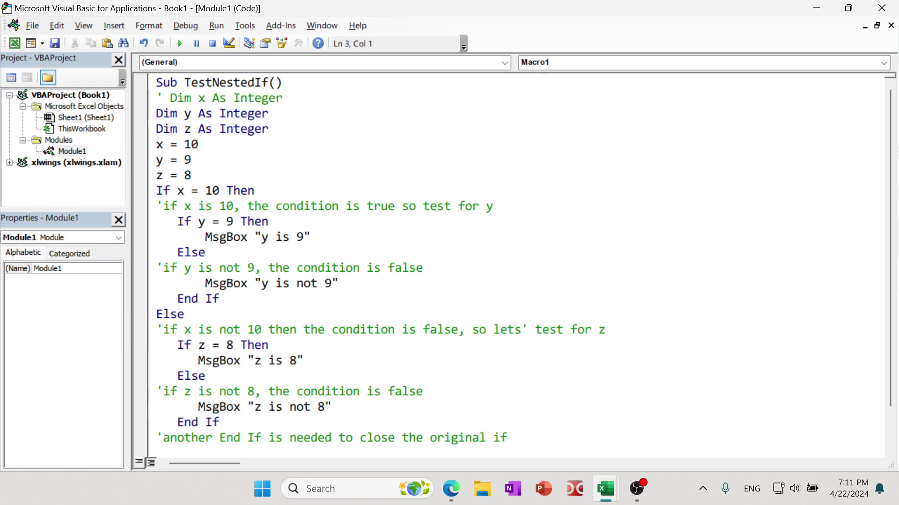
{"action": "key", "text": "ctrl+z"}
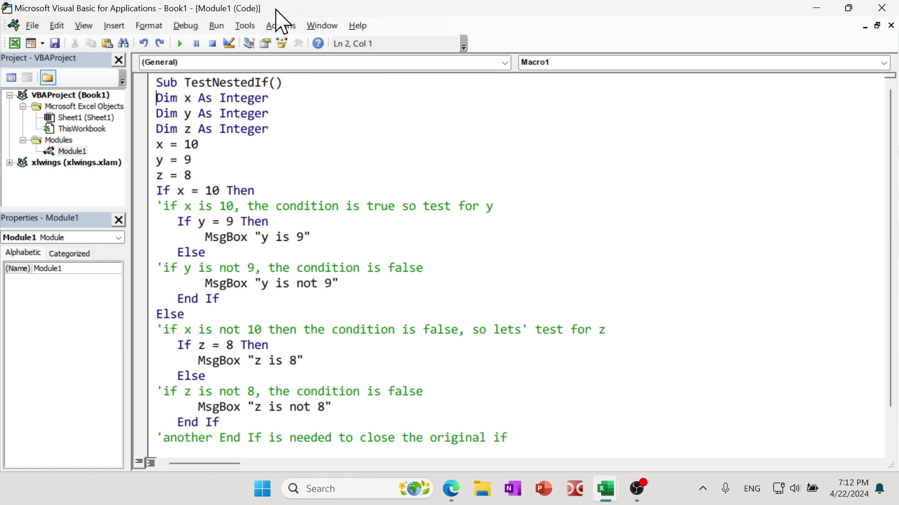
{"action": "left_click", "coordinate": [818, 8]}
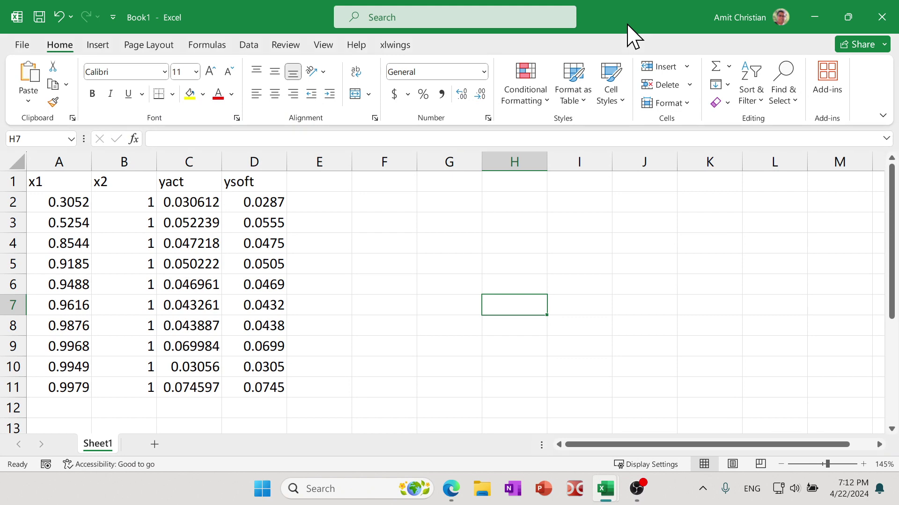
{"action": "key", "text": "alt+F11"}
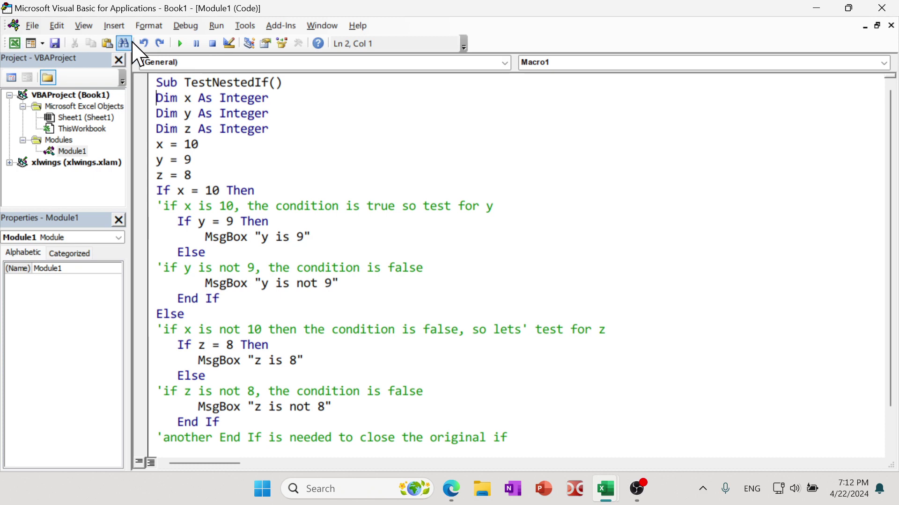
Open Customize from the toolbar's Add or Remove Buttons options.
{"action": "mouse_move", "coordinate": [8, 42]}
{"action": "left_mouse_down"}
{"action": "mouse_move", "coordinate": [12, 70]}
{"action": "mouse_move", "coordinate": [14, 34]}
{"action": "mouse_move", "coordinate": [54, 26]}
{"action": "mouse_move", "coordinate": [10, 34]}
{"action": "left_mouse_up"}
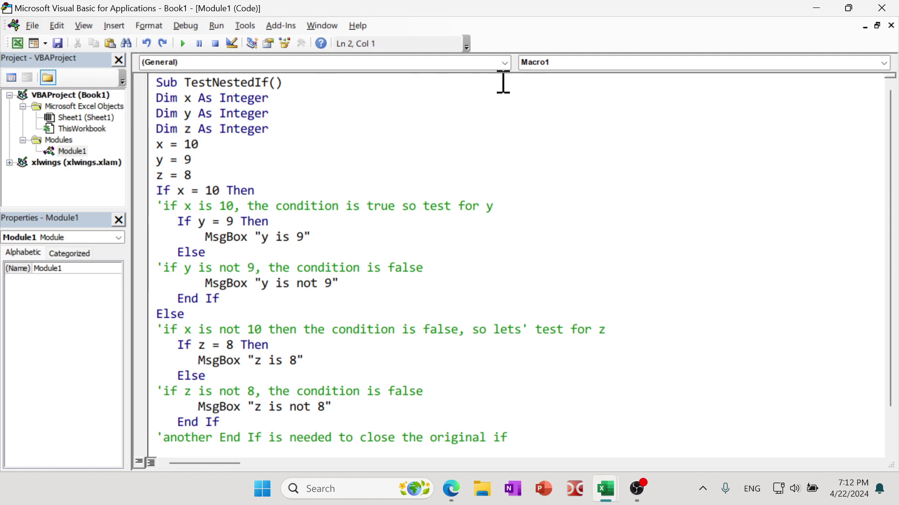
{"action": "left_click", "coordinate": [467, 47]}
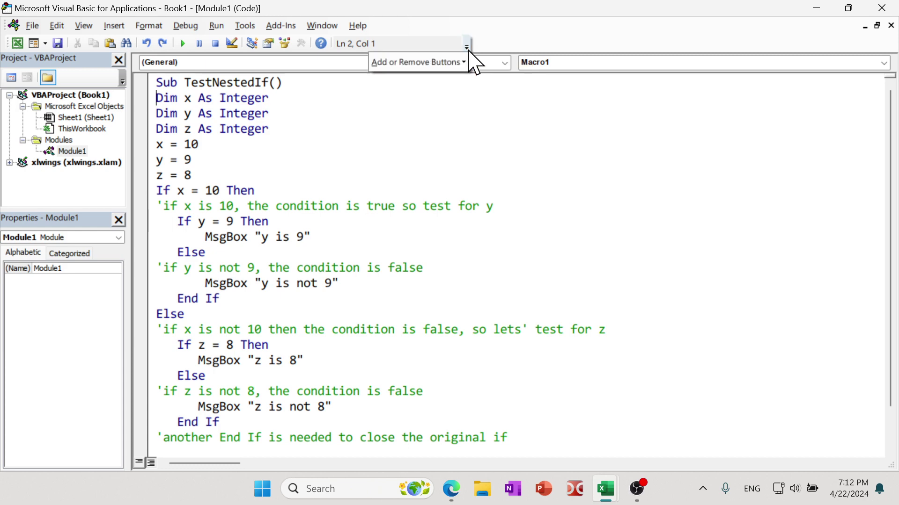
{"action": "mouse_move", "coordinate": [464, 62]}
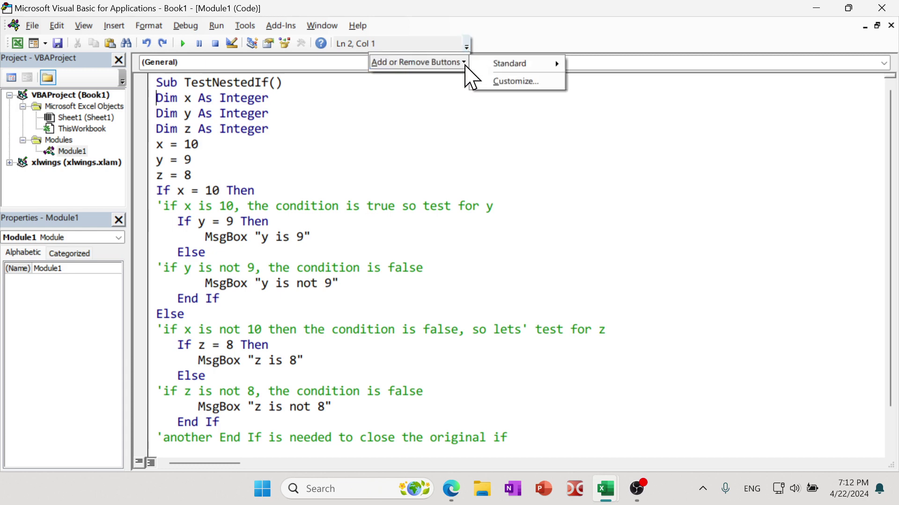
{"action": "left_click", "coordinate": [523, 84]}
Drag Comment Block and Uncomment Block from the Edit category onto the Standard toolbar.
{"action": "left_click_drag", "start_coordinate": [445, 114], "coordinate": [454, 96]}
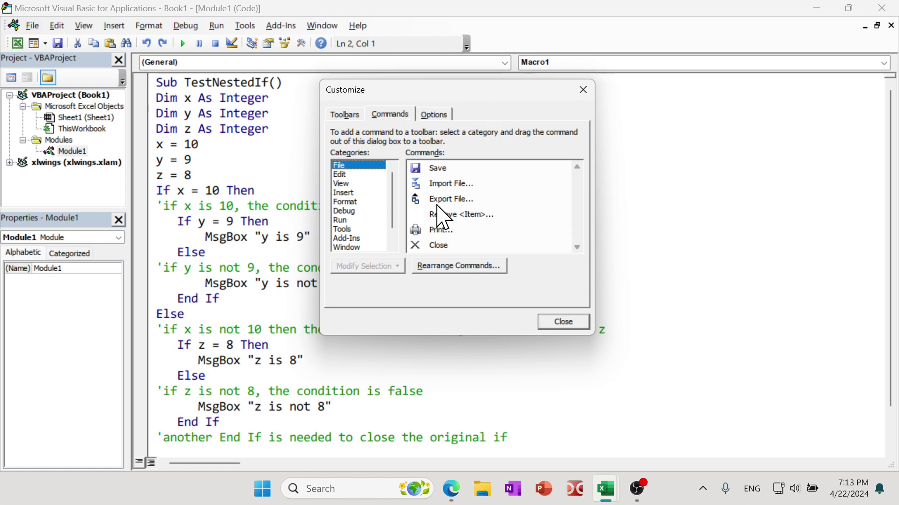
{"action": "left_click", "coordinate": [349, 176]}
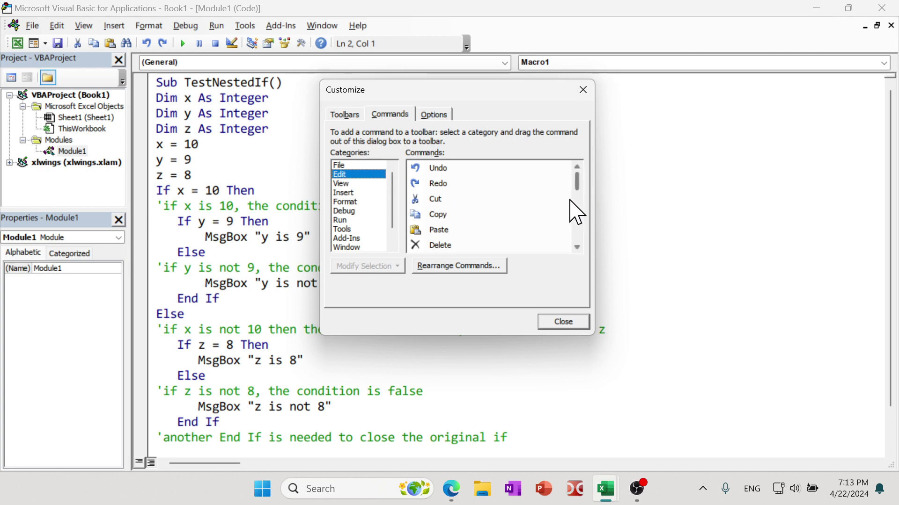
{"action": "left_click_drag", "start_coordinate": [582, 196], "coordinate": [581, 216]}
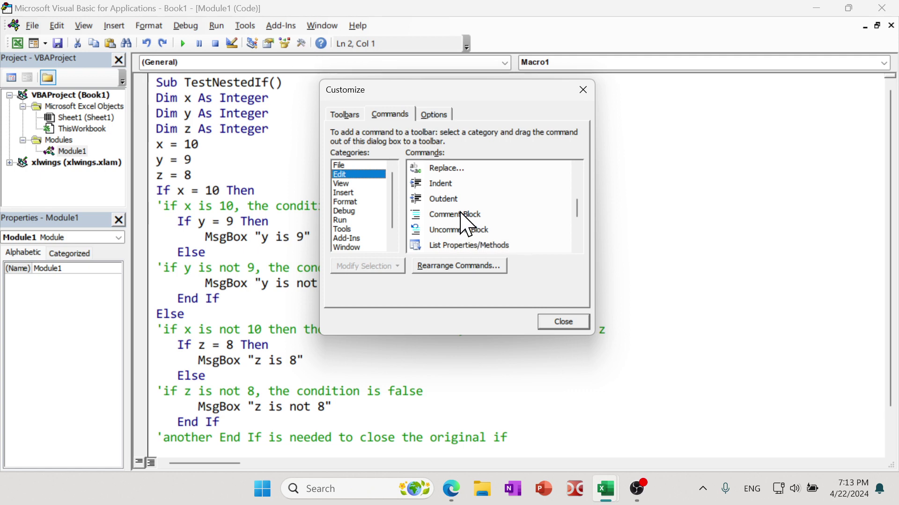
{"action": "left_click", "coordinate": [453, 218]}
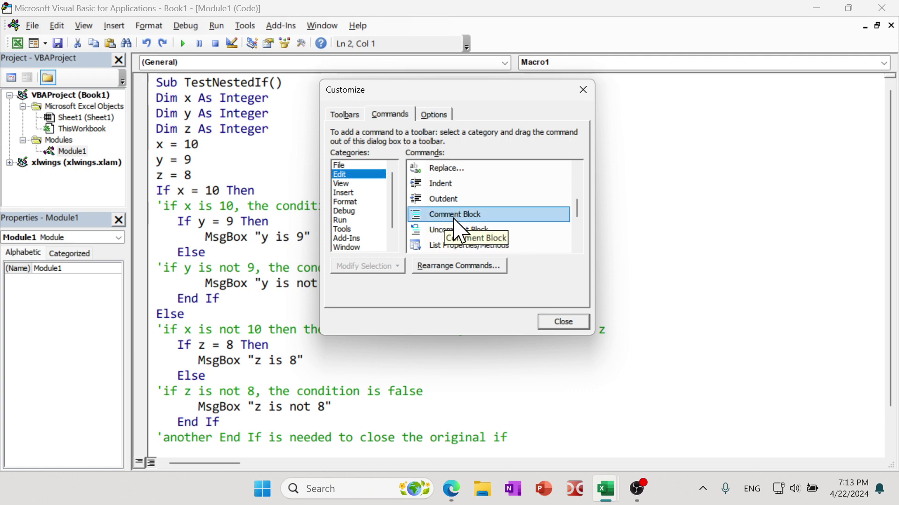
{"action": "mouse_move", "coordinate": [453, 219]}
{"action": "left_mouse_down"}
{"action": "mouse_move", "coordinate": [410, 176]}
{"action": "mouse_move", "coordinate": [363, 90]}
{"action": "mouse_move", "coordinate": [312, 46]}
{"action": "mouse_move", "coordinate": [320, 45]}
{"action": "left_mouse_up"}
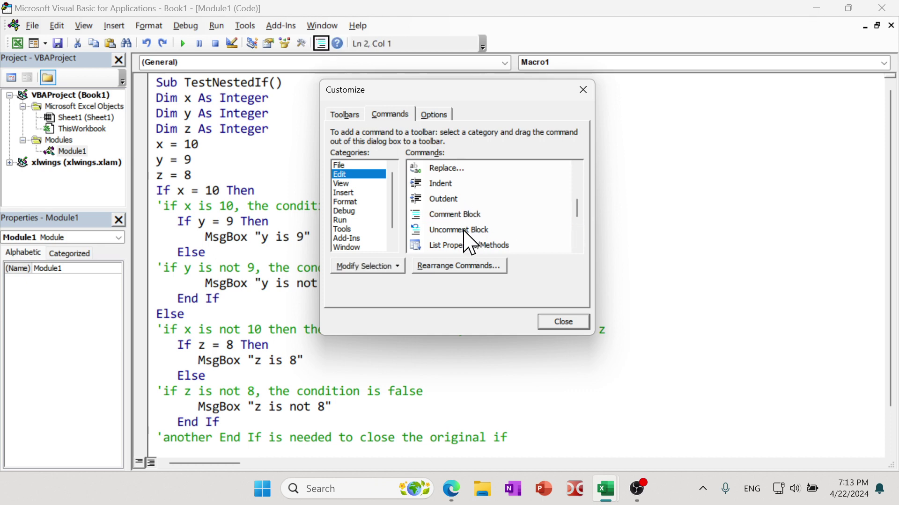
{"action": "left_click_drag", "start_coordinate": [467, 233], "coordinate": [336, 44]}
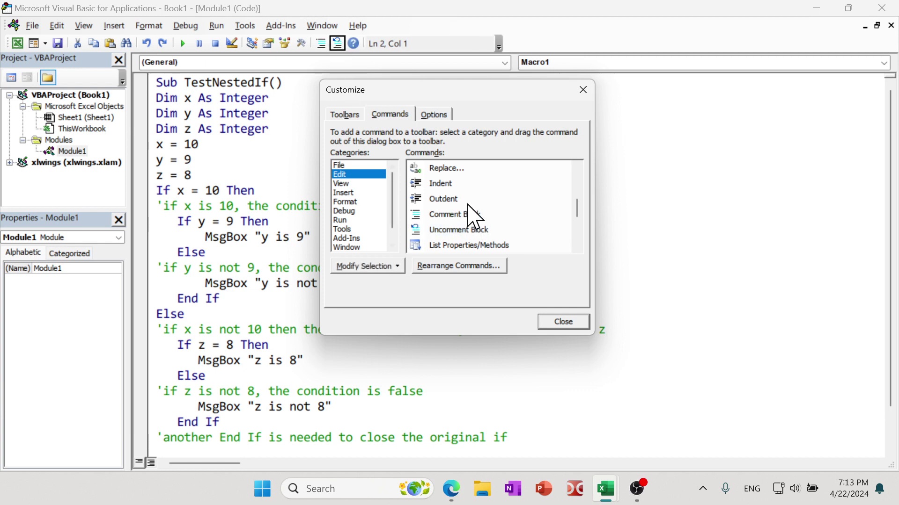
{"action": "scroll", "coordinate": [525, 230], "scroll_direction": "up", "scroll_amount": 3}
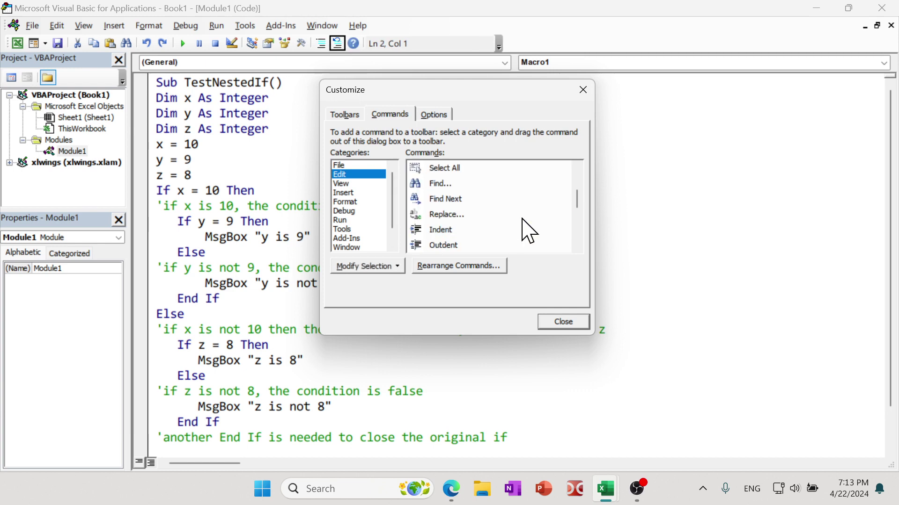
{"action": "left_click", "coordinate": [359, 166]}
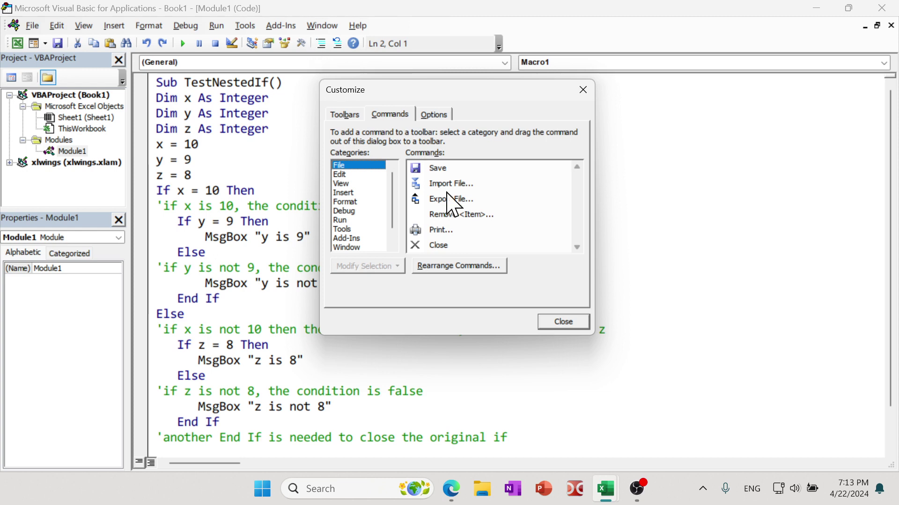
{"action": "left_click_drag", "start_coordinate": [395, 225], "coordinate": [393, 257]}
{"action": "left_click", "coordinate": [364, 248]}
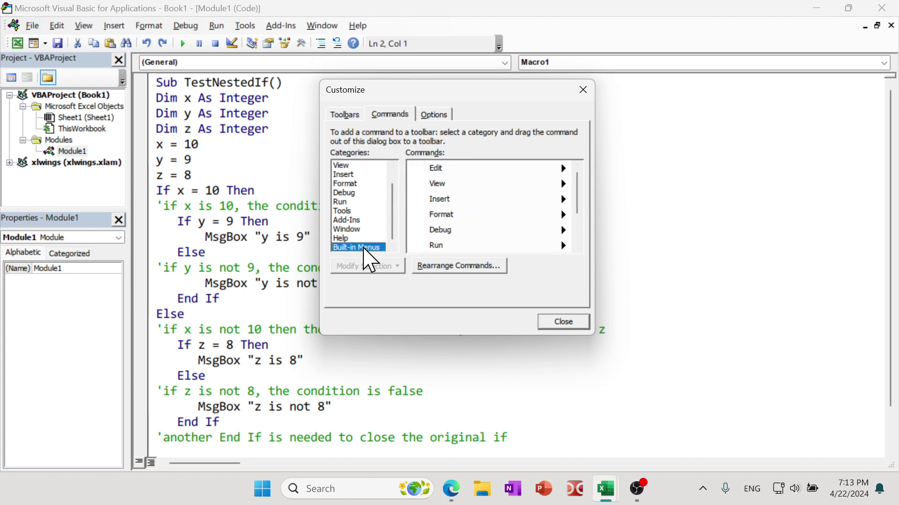
{"action": "left_click", "coordinate": [362, 238]}
{"action": "left_click", "coordinate": [362, 229]}
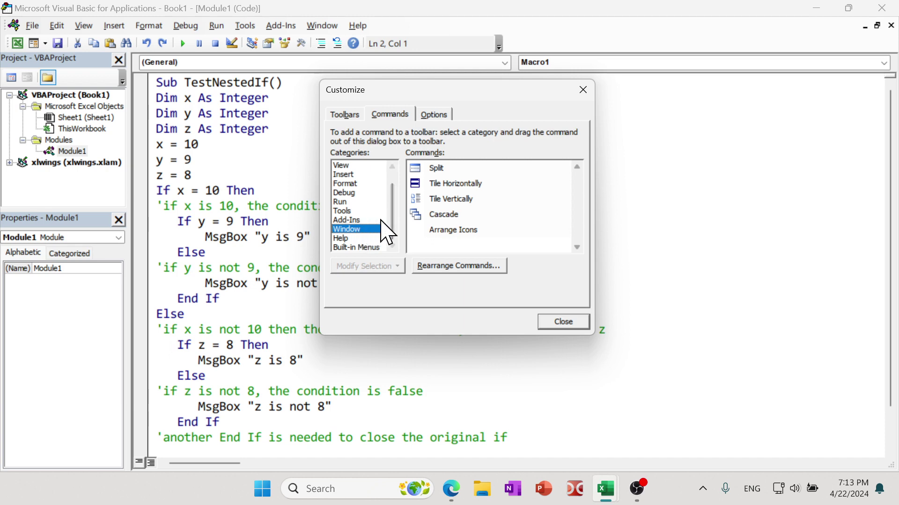
{"action": "scroll", "coordinate": [380, 224], "scroll_direction": "up", "scroll_amount": 1}
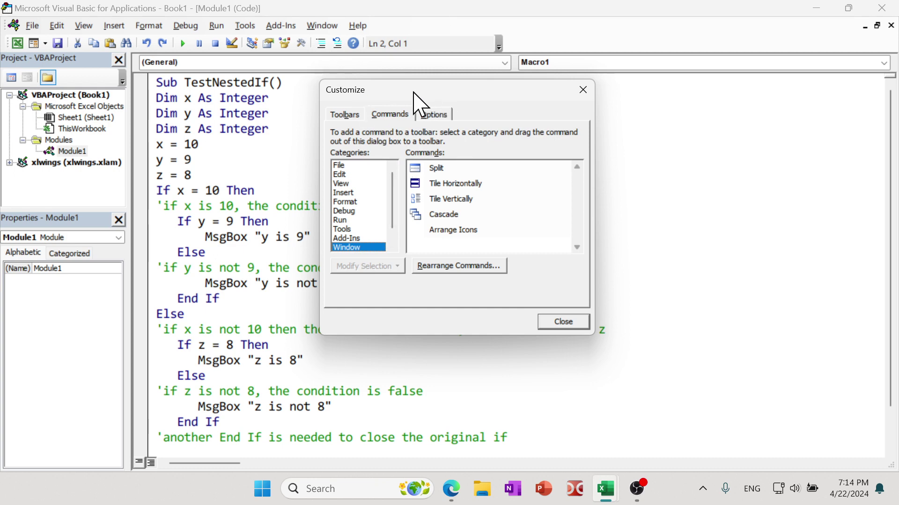
{"action": "left_click_drag", "start_coordinate": [414, 92], "coordinate": [461, 111]}
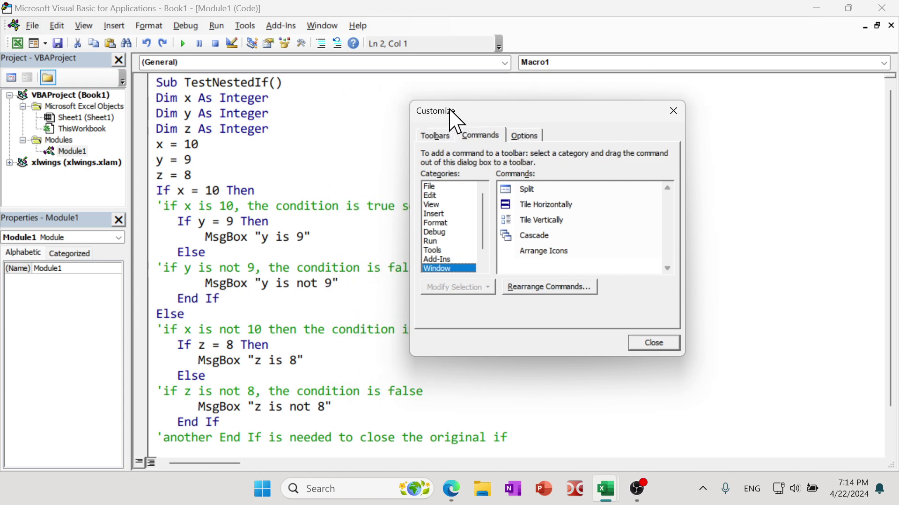
Rename the Comment Block button to '&Comment Block' to give it an Alt+C shortcut.
{"action": "right_click", "coordinate": [321, 44]}
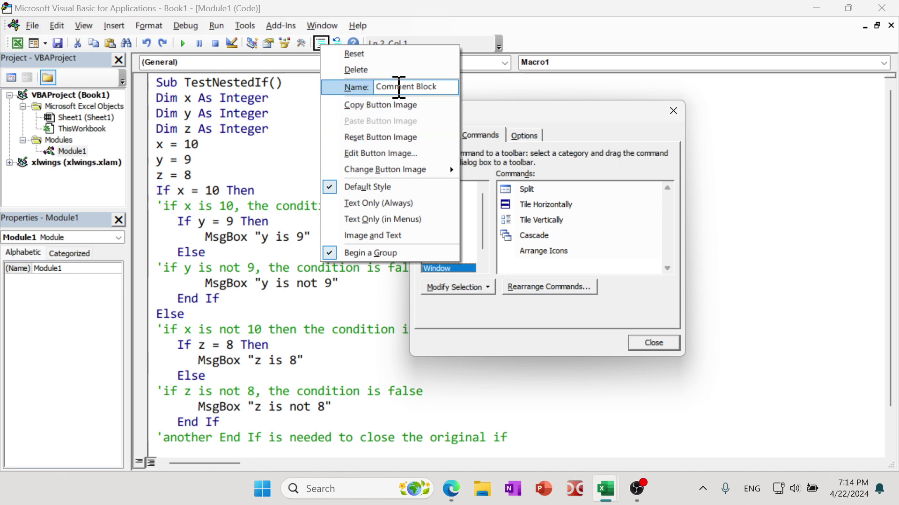
{"action": "left_click_drag", "start_coordinate": [445, 87], "coordinate": [376, 94]}
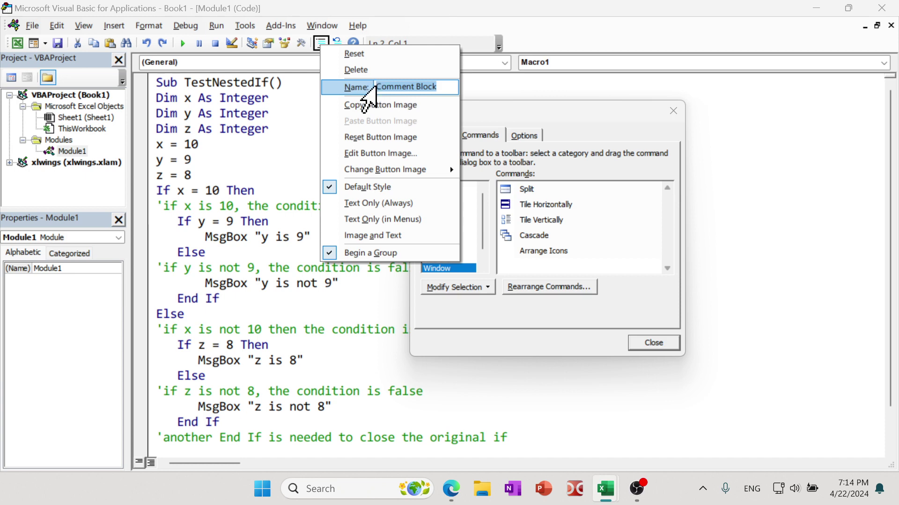
{"action": "key", "text": "Home"}
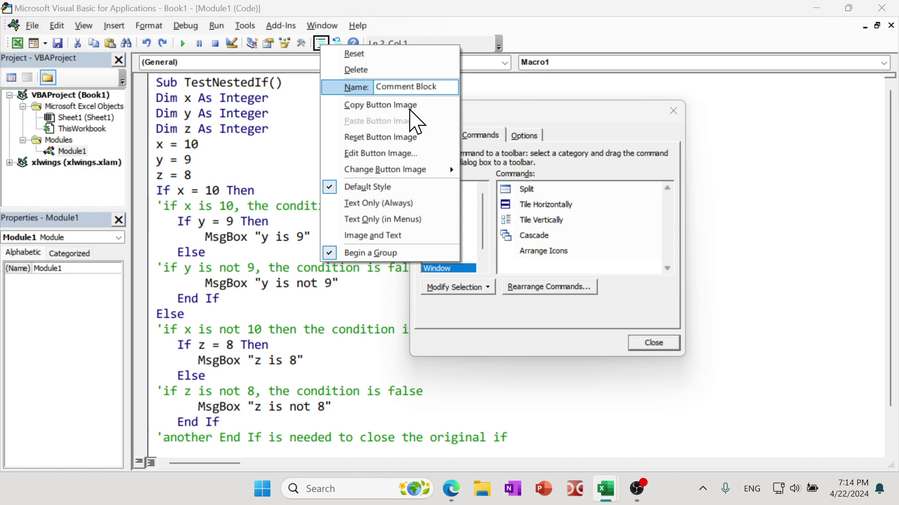
{"action": "type", "text": "&"}
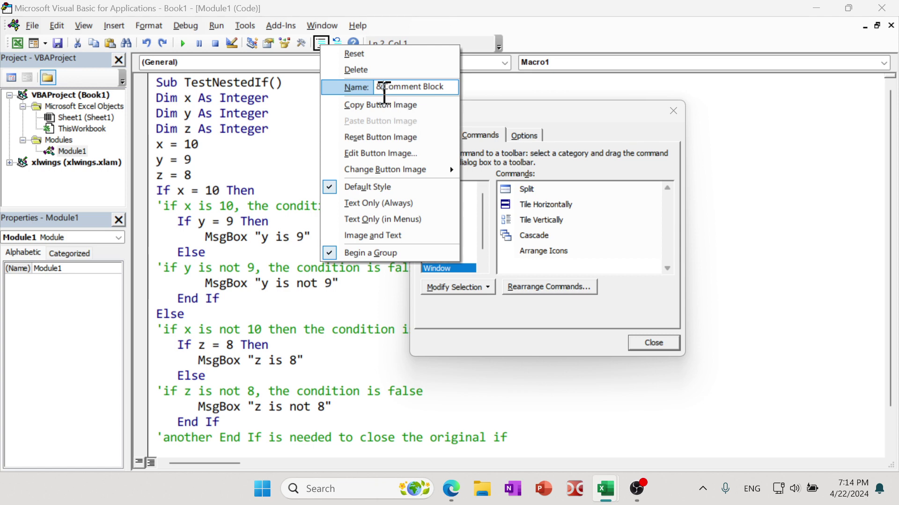
{"action": "left_click_drag", "start_coordinate": [389, 90], "coordinate": [381, 88]}
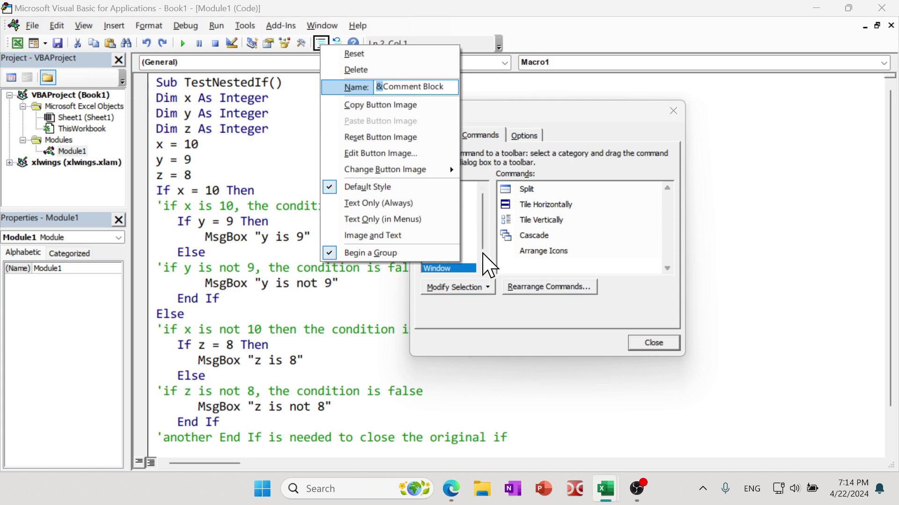
{"action": "left_click", "coordinate": [539, 118]}
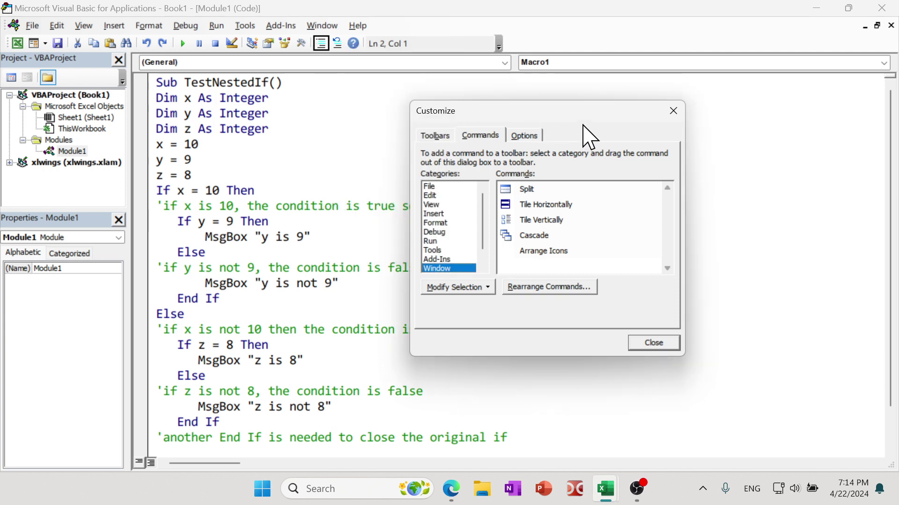
Set both buttons to Image and Text, renaming Uncomment Block to '&Uncomment Block'.
{"action": "right_click", "coordinate": [321, 44]}
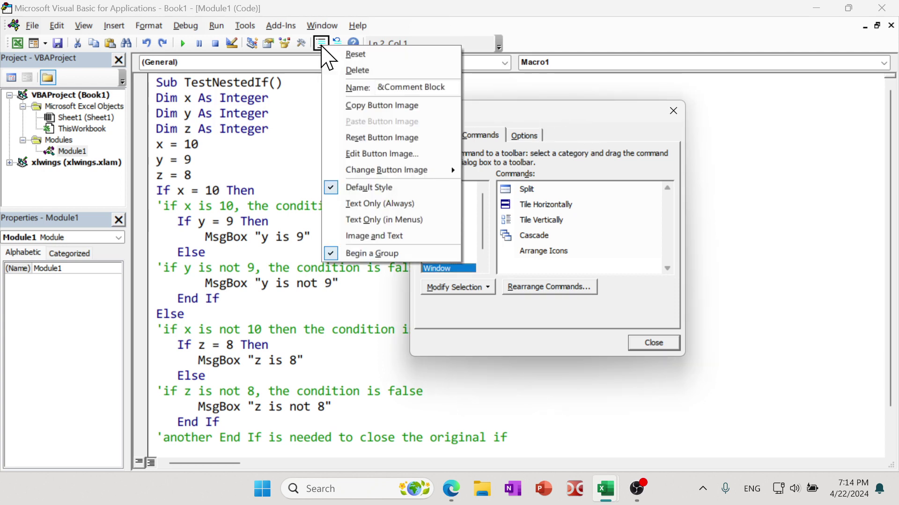
{"action": "left_click", "coordinate": [370, 236]}
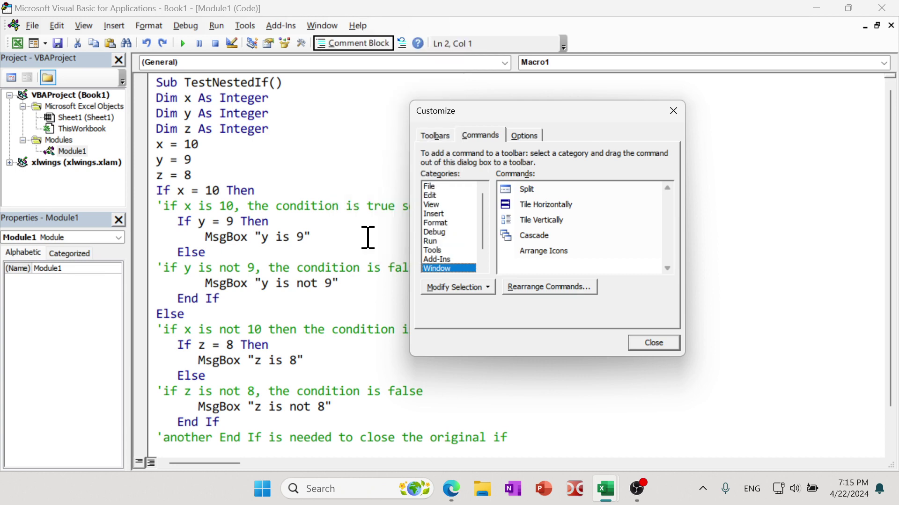
{"action": "right_click", "coordinate": [403, 44]}
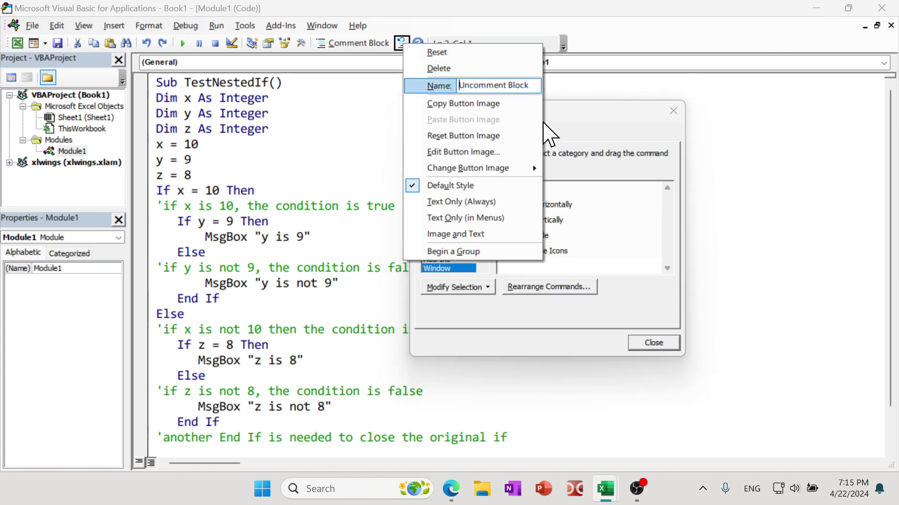
{"action": "type", "text": "&"}
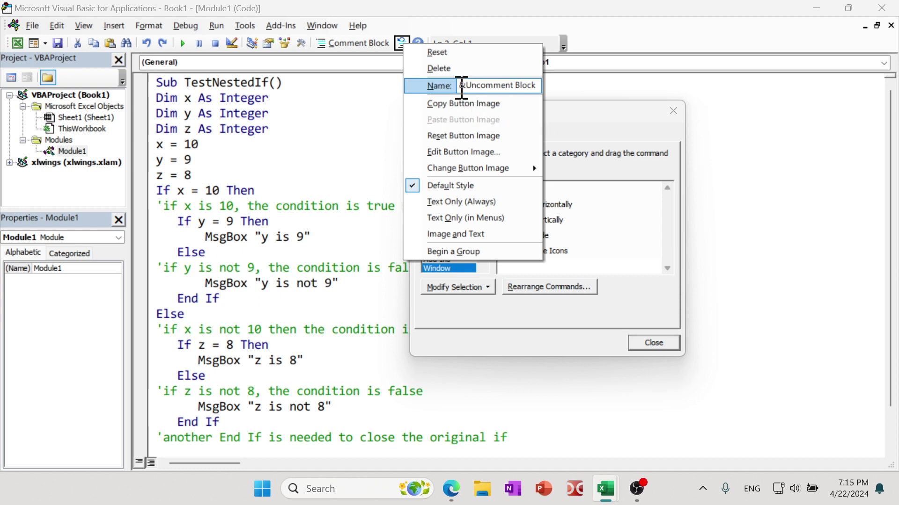
{"action": "left_click", "coordinate": [440, 236]}
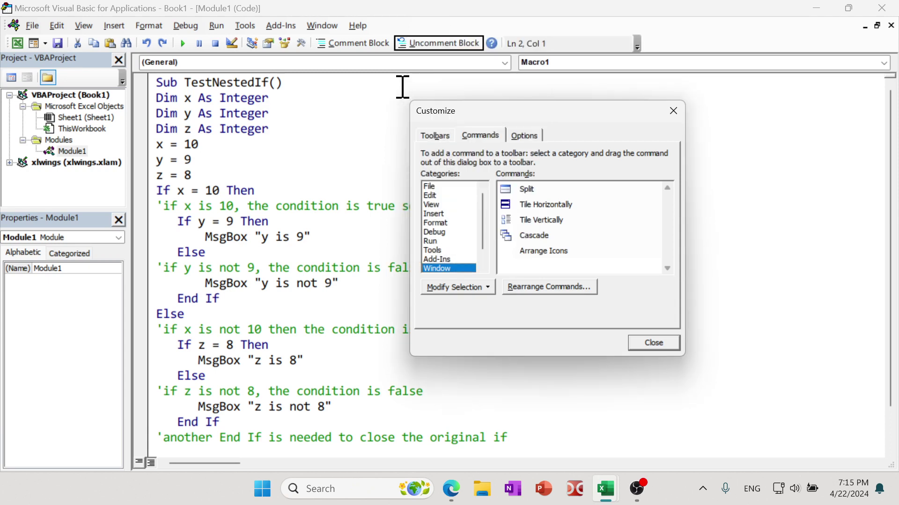
Close Customize, comment the three Dim lines with Alt+C, then restore them.
{"action": "left_click", "coordinate": [667, 349]}
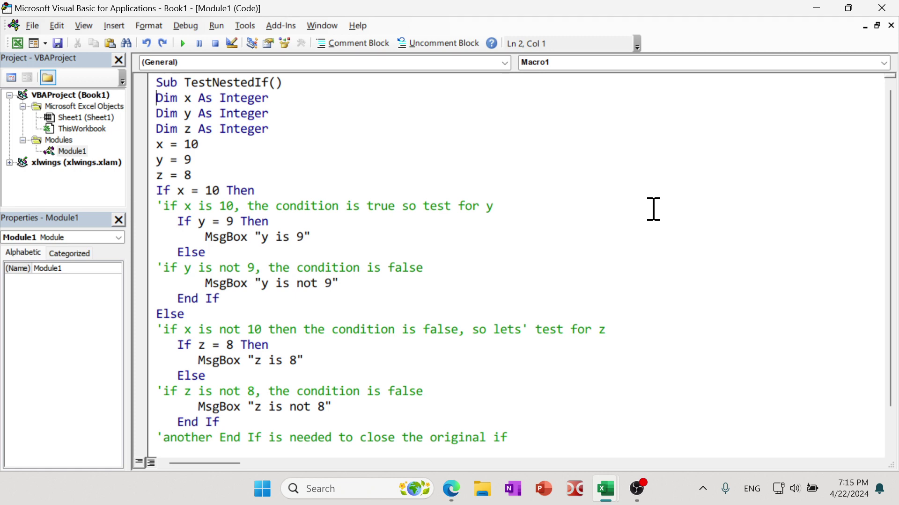
{"action": "key", "text": "alt"}
{"action": "left_click_drag", "start_coordinate": [277, 129], "coordinate": [148, 102]}
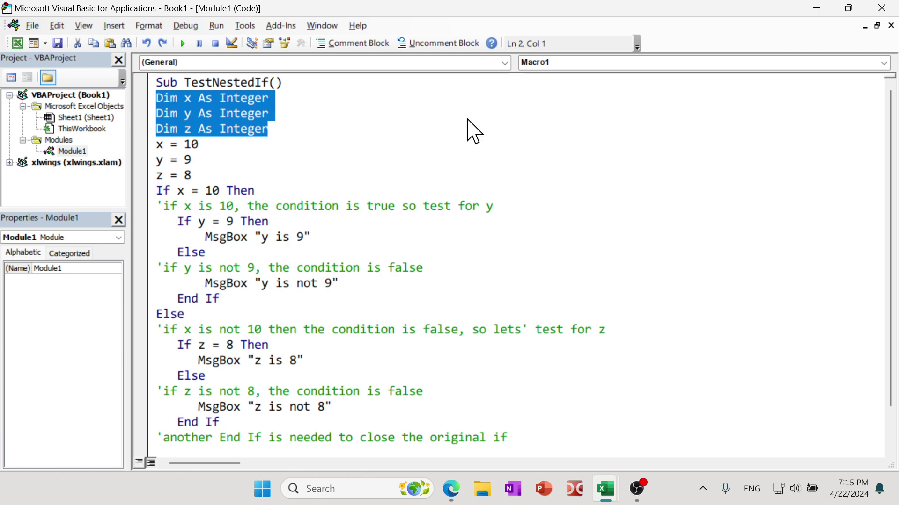
{"action": "key", "text": "alt+c"}
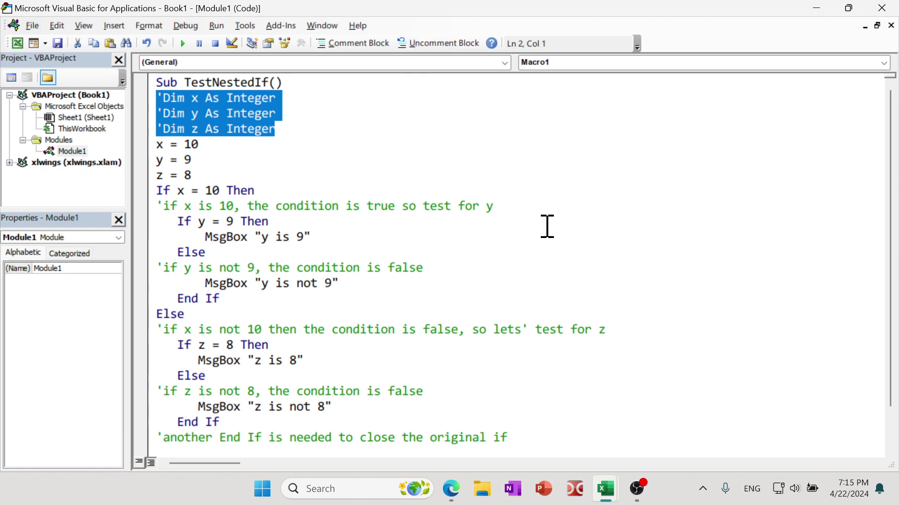
{"action": "key", "text": "ctrl+z"}
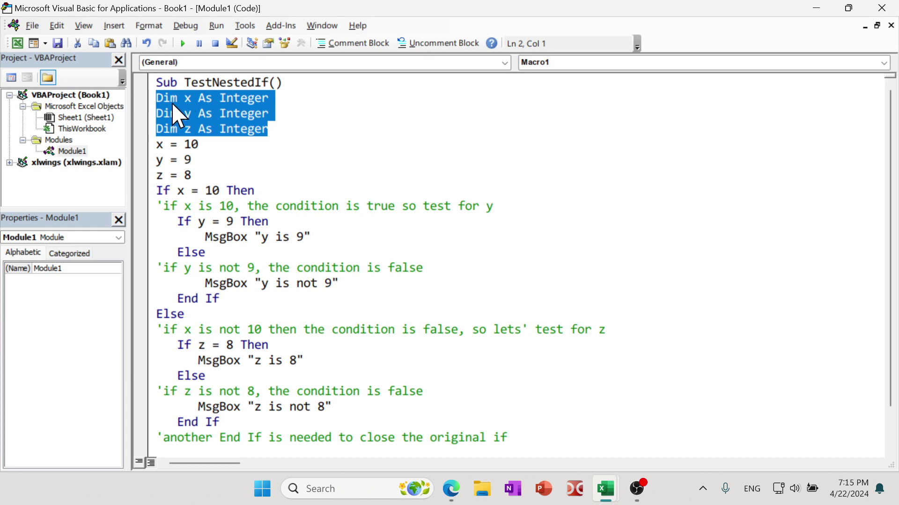
{"action": "left_click", "coordinate": [311, 134]}
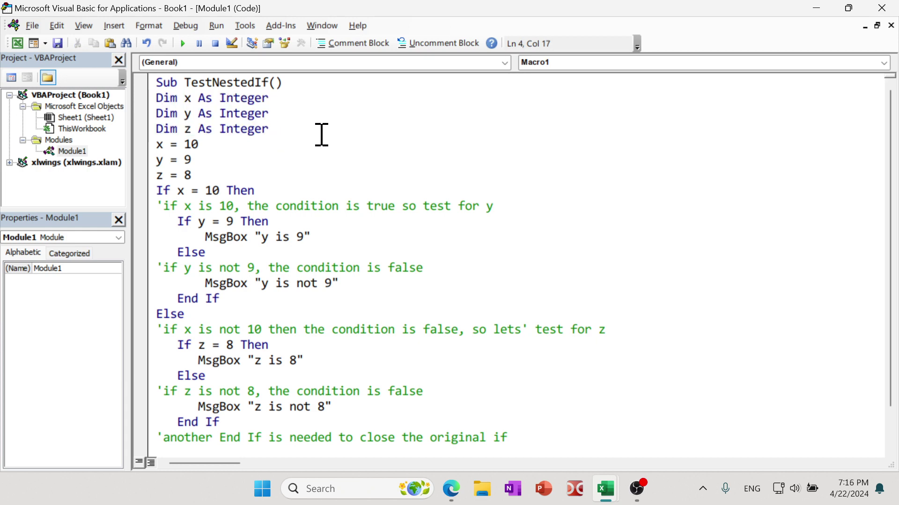
{"action": "left_click_drag", "start_coordinate": [283, 128], "coordinate": [147, 101]}
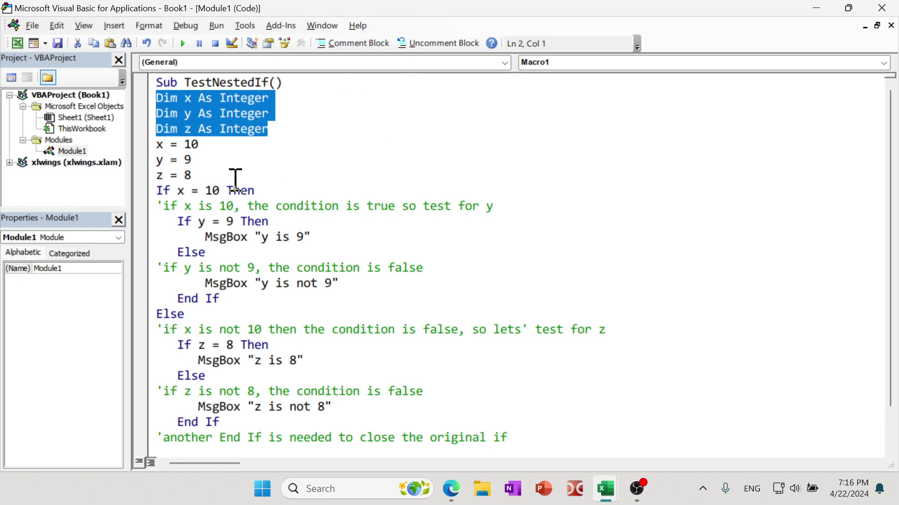
{"action": "left_click_drag", "start_coordinate": [202, 176], "coordinate": [156, 145]}
{"action": "left_click", "coordinate": [347, 43]}
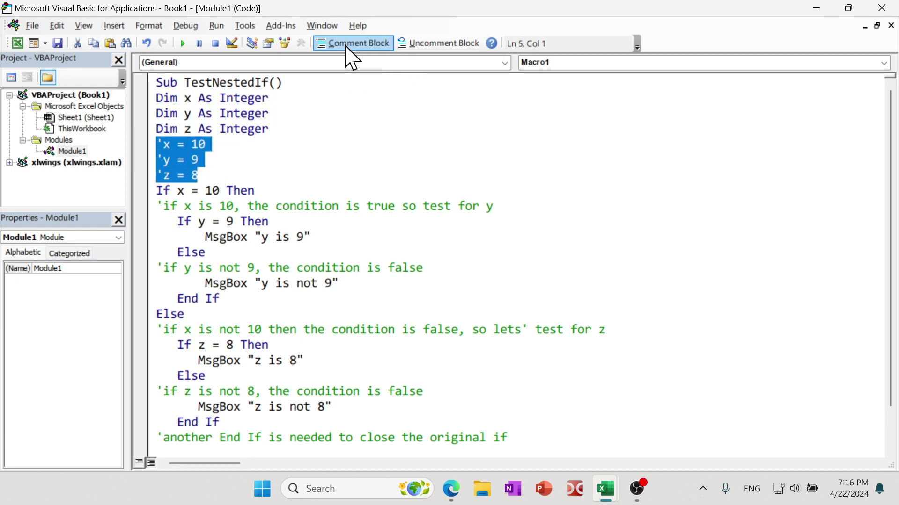
{"action": "left_click", "coordinate": [200, 130]}
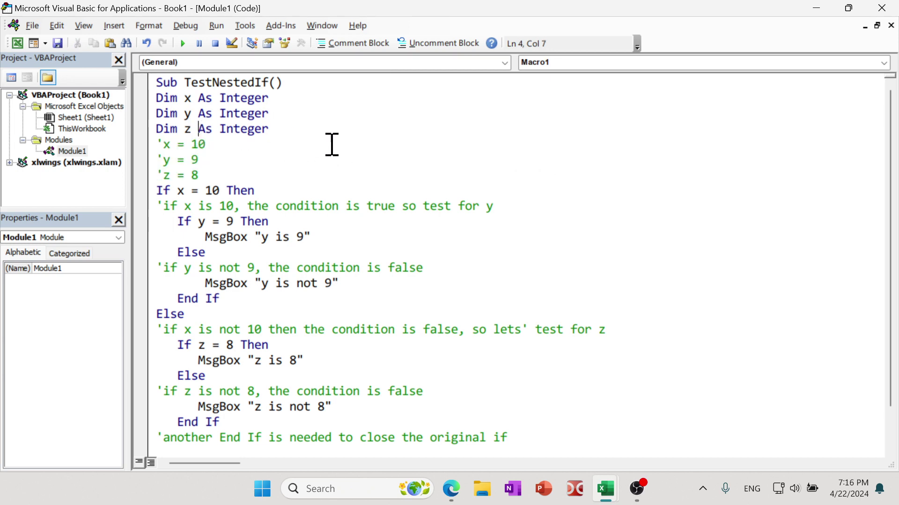
{"action": "left_click_drag", "start_coordinate": [205, 174], "coordinate": [156, 145]}
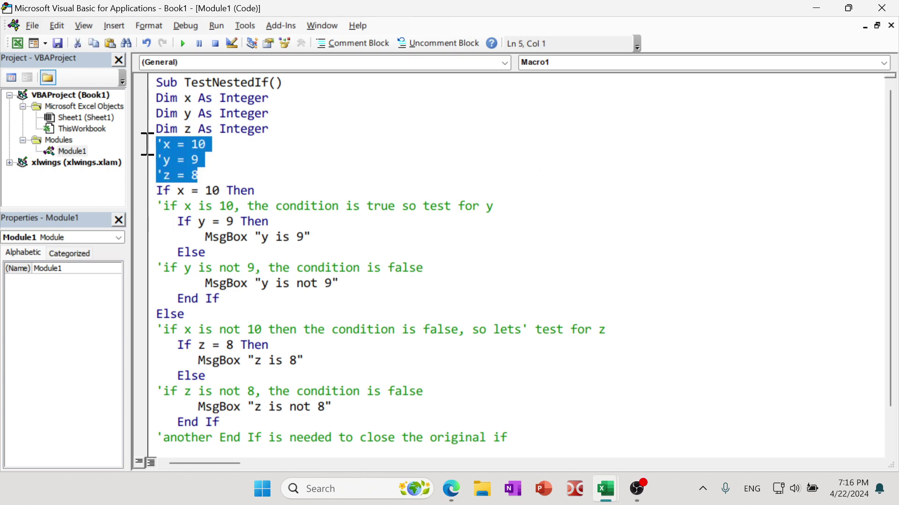
{"action": "left_click", "coordinate": [445, 43]}
{"action": "left_click", "coordinate": [581, 145]}
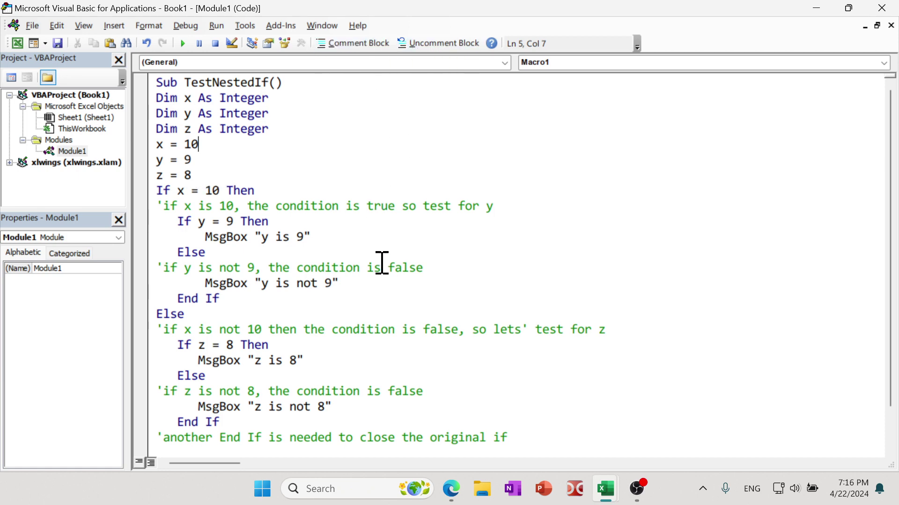
Select Sub TestNestedIf() through End Sub and comment it all out with Alt+C.
{"action": "scroll", "coordinate": [381, 261], "scroll_direction": "down", "scroll_amount": 1}
{"action": "scroll", "coordinate": [381, 260], "scroll_direction": "up", "scroll_amount": 1}
{"action": "left_click_drag", "start_coordinate": [157, 82], "coordinate": [274, 452]}
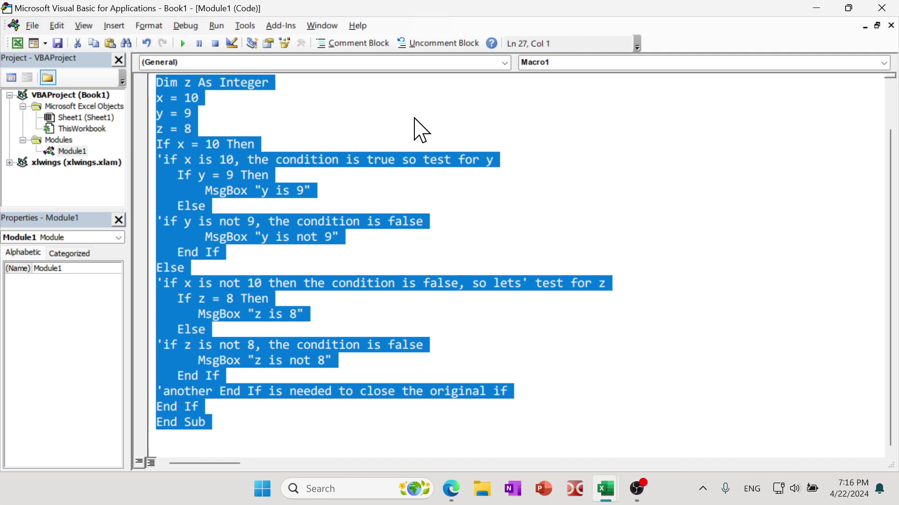
{"action": "key", "text": "alt+c"}
{"action": "left_click", "coordinate": [567, 211]}
{"action": "scroll", "coordinate": [569, 250], "scroll_direction": "up", "scroll_amount": 1}
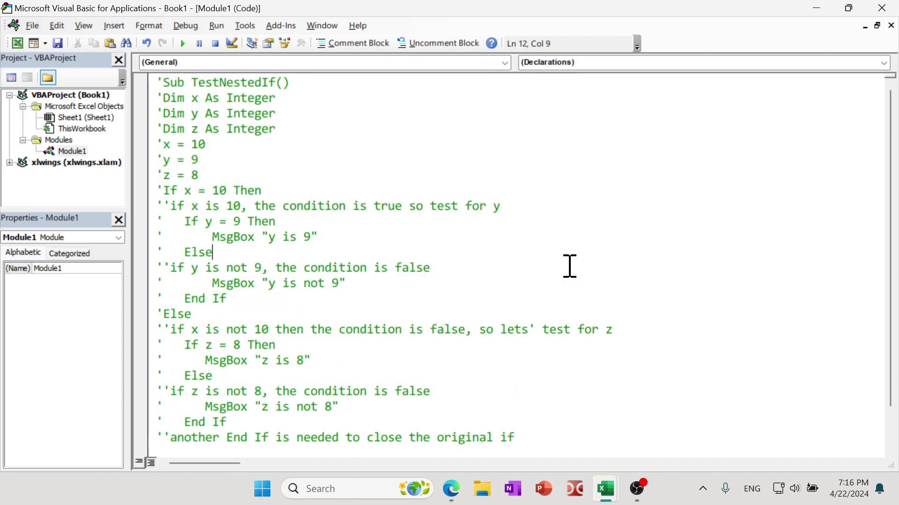